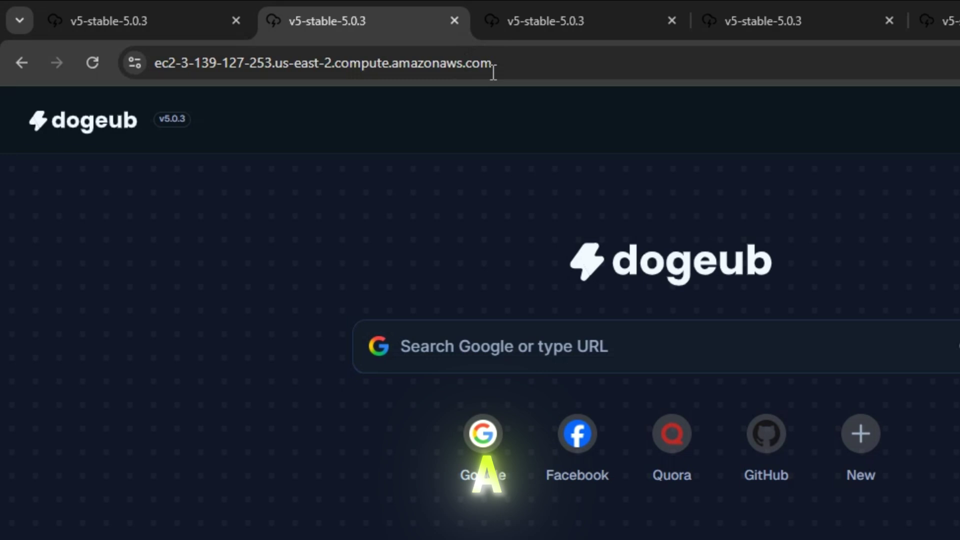
Check the vcsa.quipasur.cl, adsgf.knowhowit.com.au and 67.quipasur.cl mirror tabs in turn.
click(570, 21)
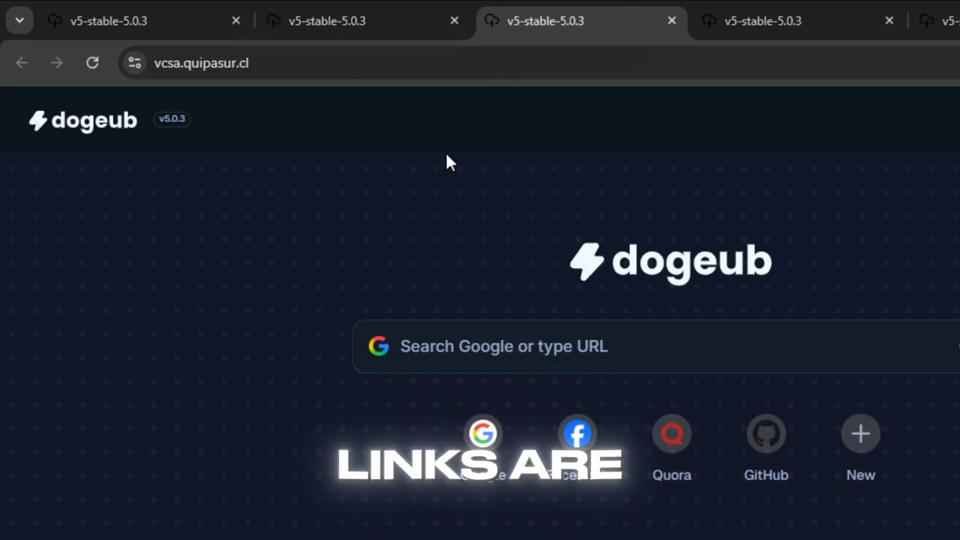
click(764, 20)
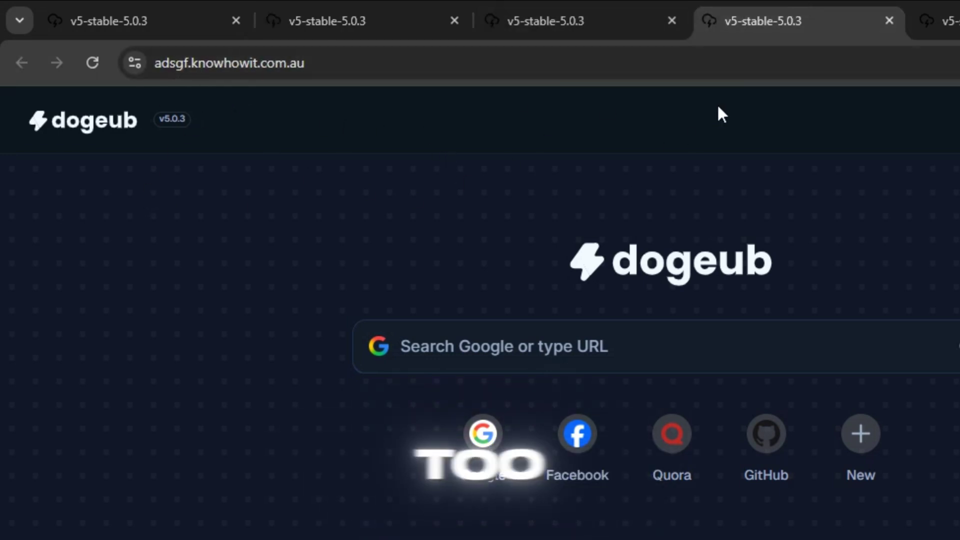
click(939, 20)
click(297, 63)
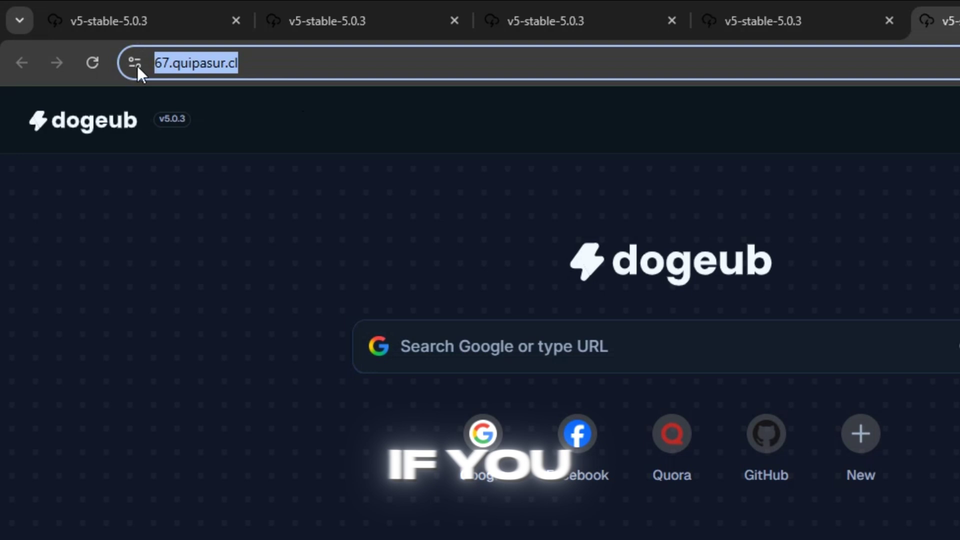
click(401, 195)
Return through the adsgf mirror to the playernation.src-bekasi.us tab and focus its search box.
click(825, 20)
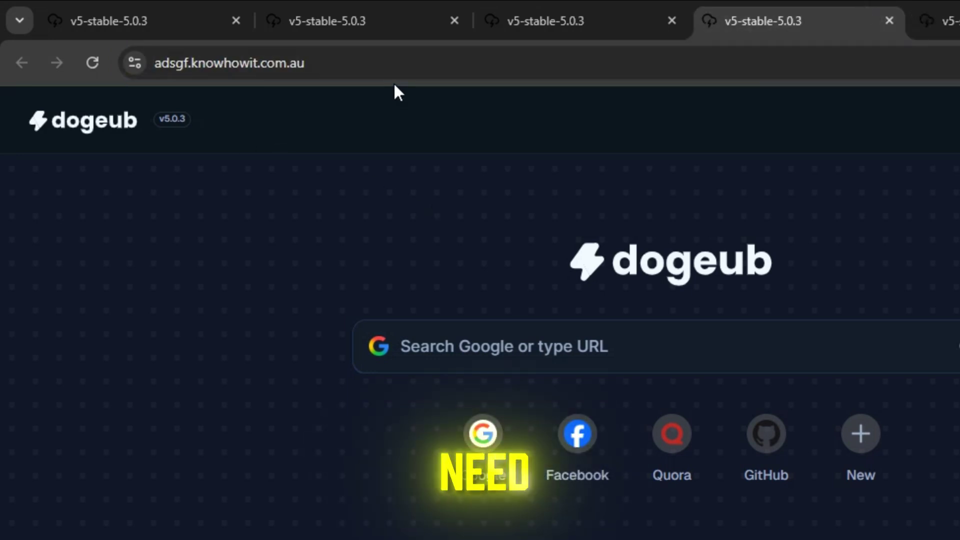
click(124, 11)
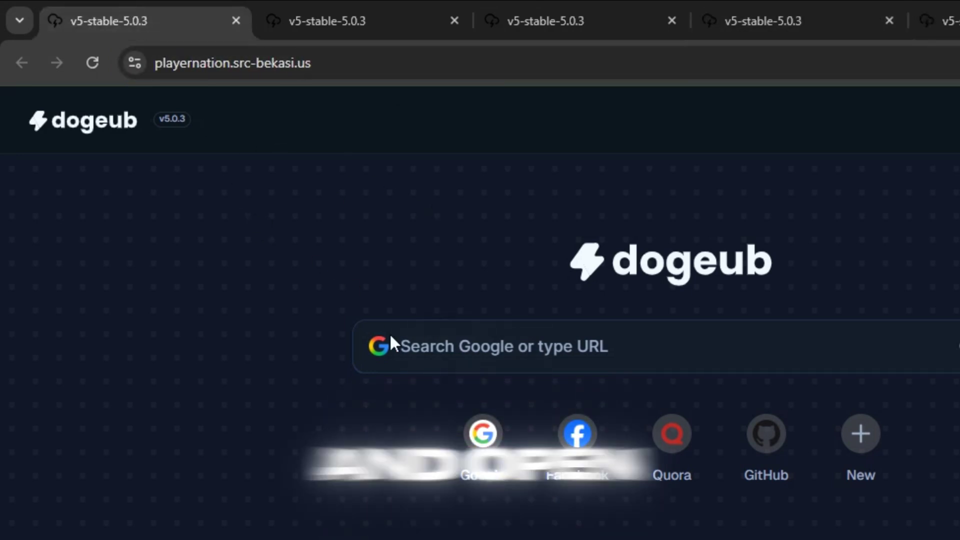
click(420, 346)
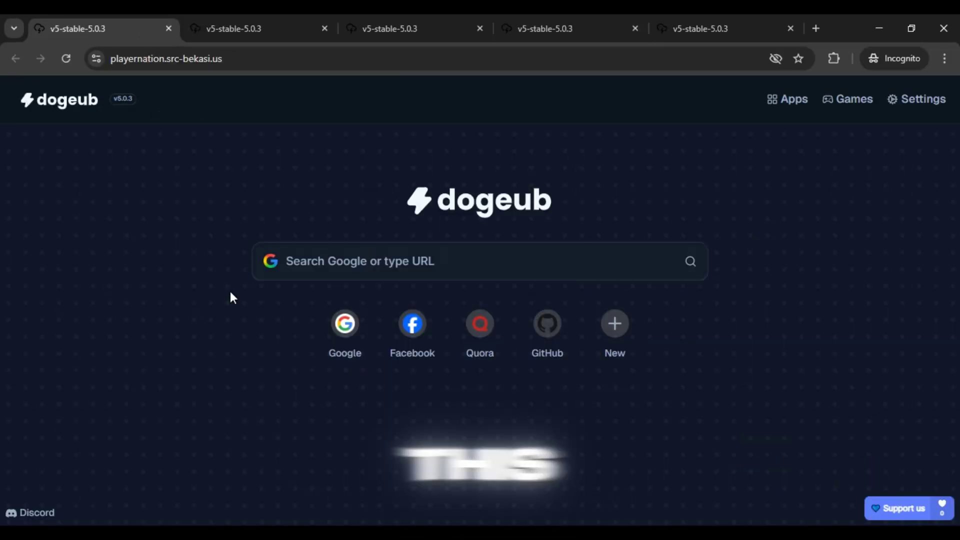
text(gu)
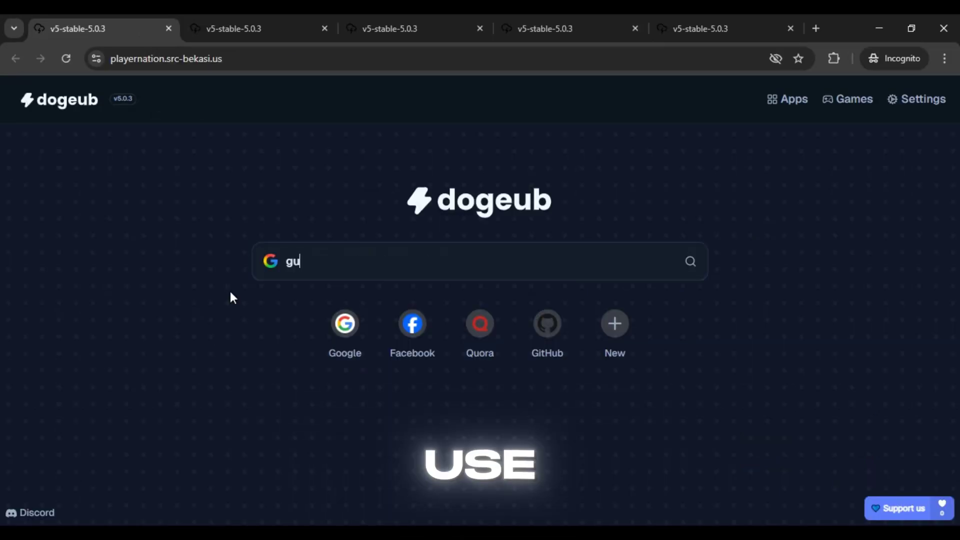
Fix the typo and submit github.com from the playernation mirror's search box.
key(BackSpace)
text(ithub)
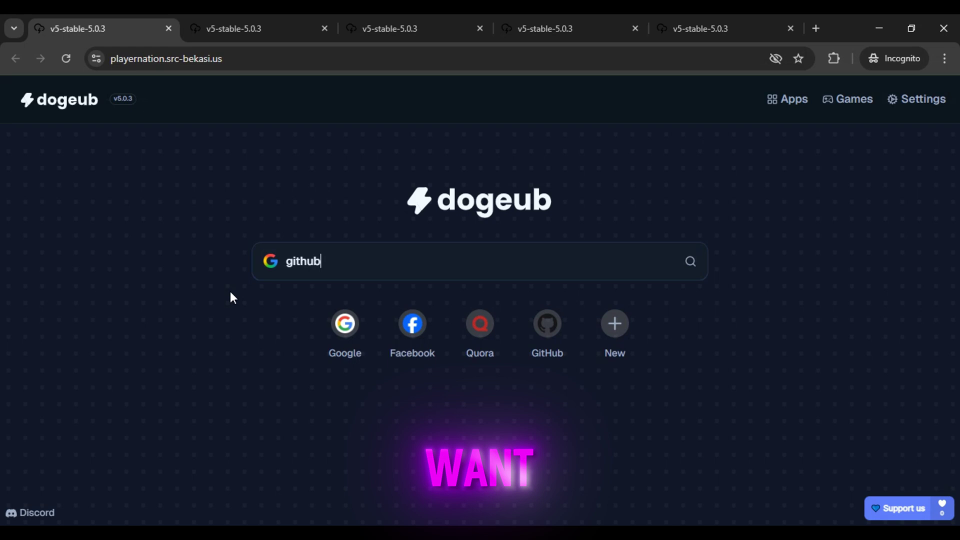
text(.com)
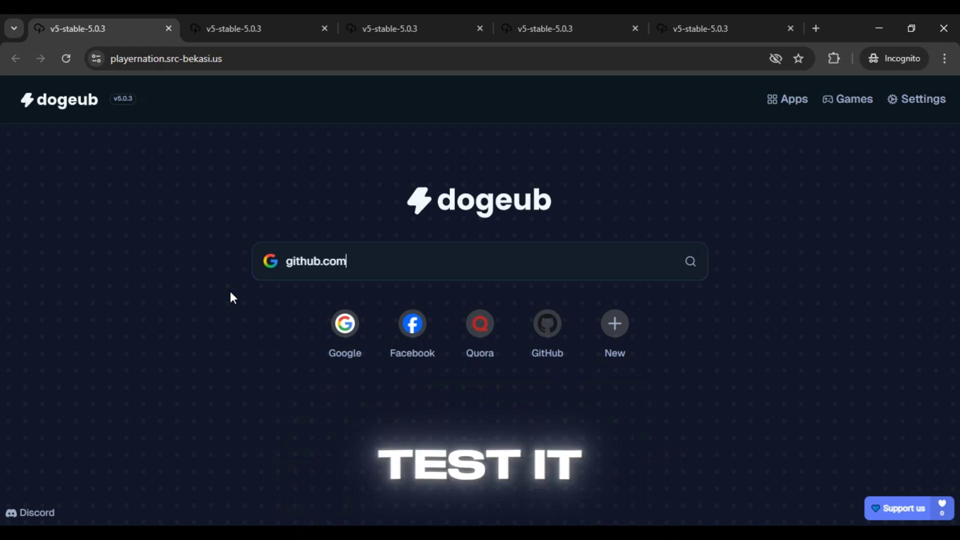
key(Return)
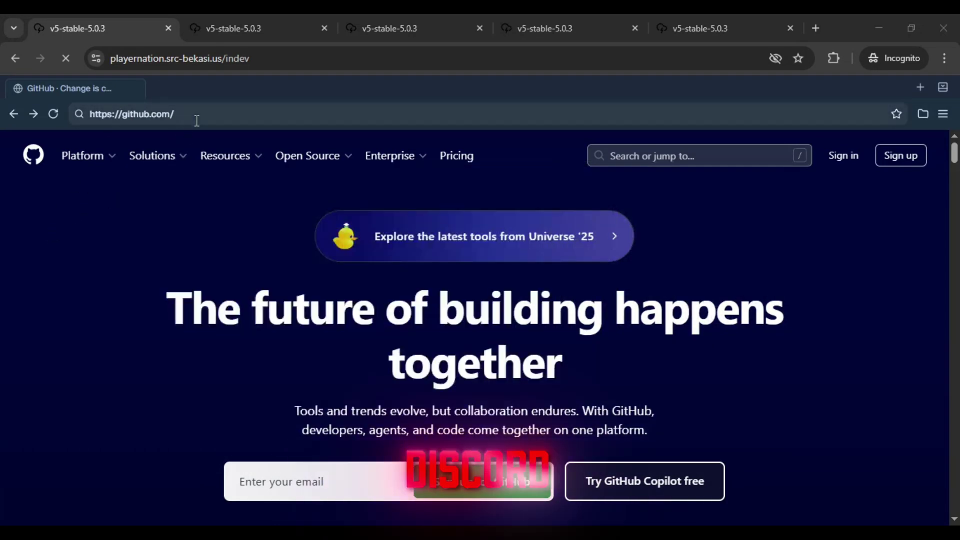
Select, then deselect, the GitHub address in the embedded browser's address bar.
click(194, 114)
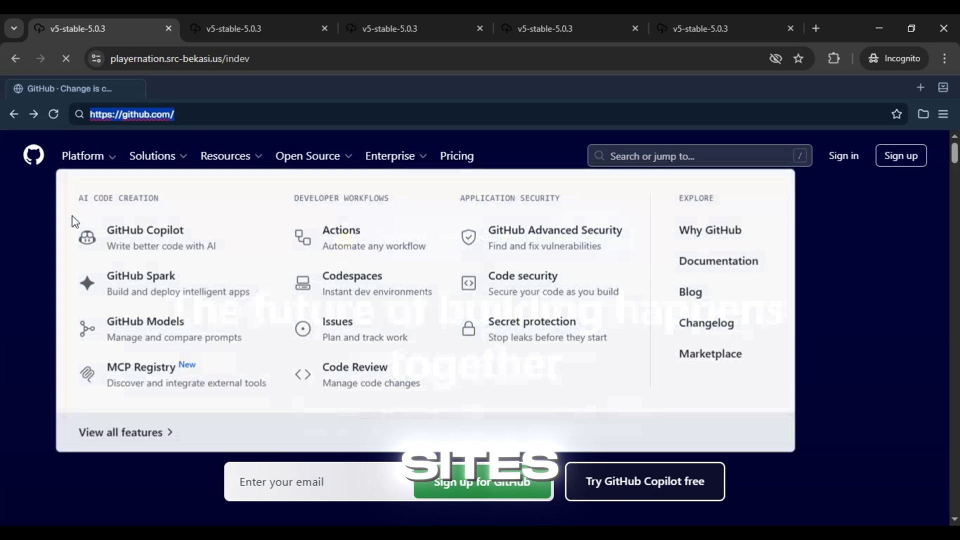
click(37, 230)
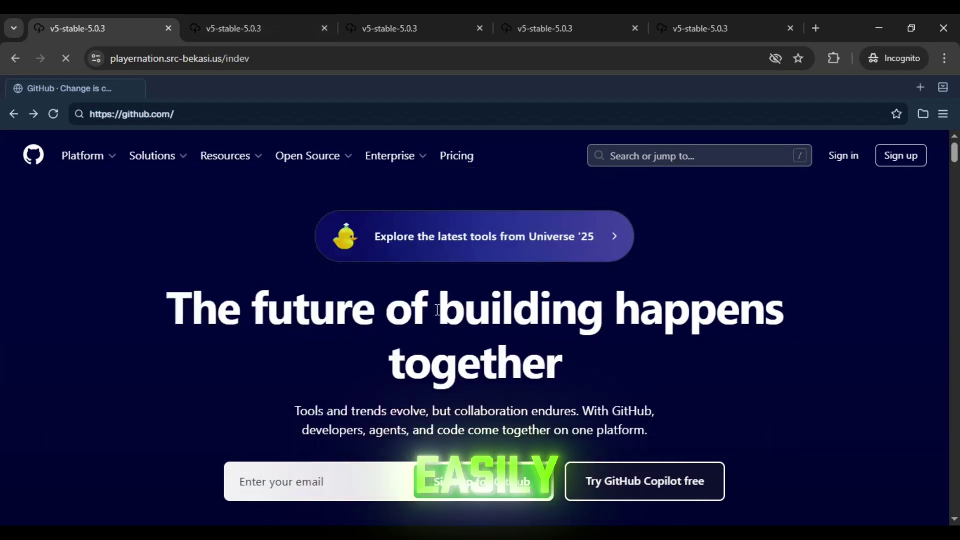
scroll(229, 329, down, 1)
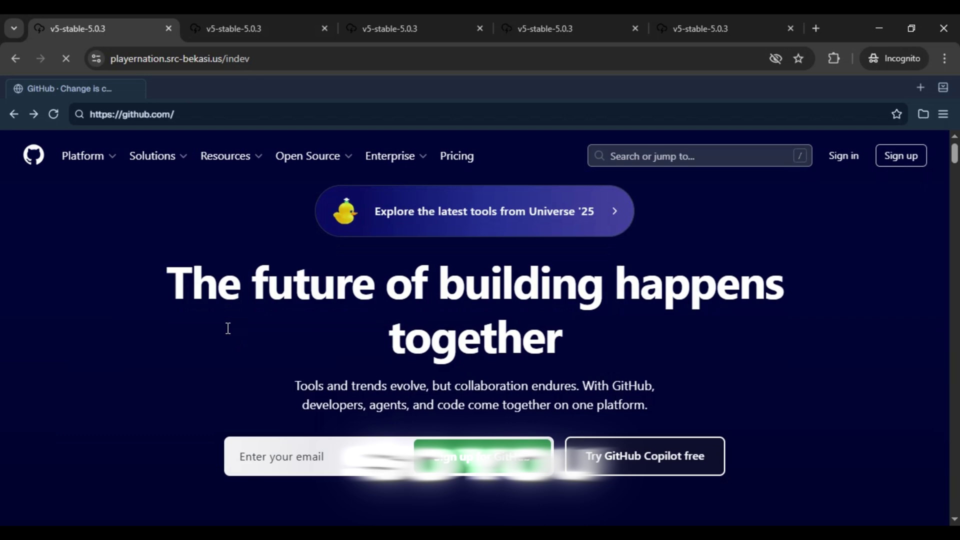
scroll(228, 328, down, 5)
scroll(227, 328, up, 4)
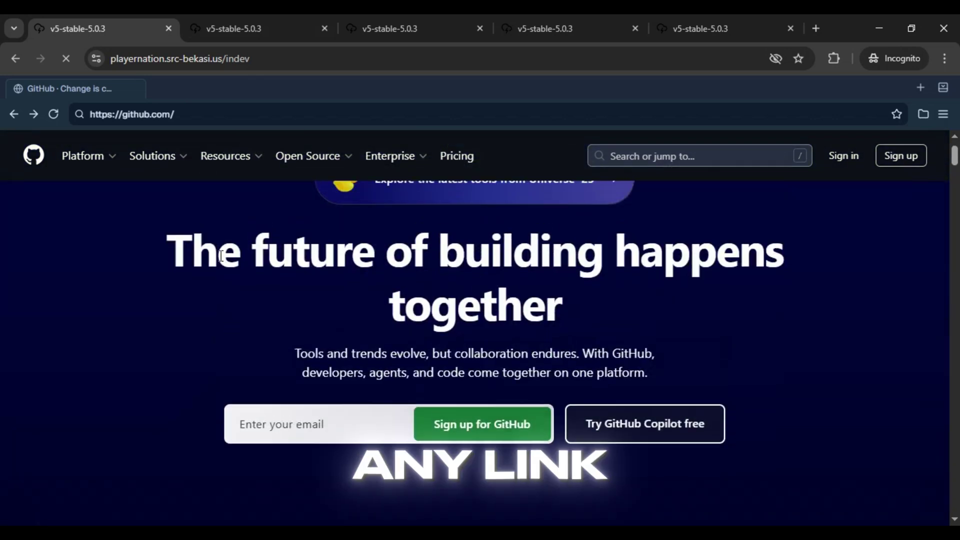
scroll(227, 329, up, 1)
Cycle through the ec2 amazonaws, vcsa.quipasur.cl, adsgf.knowhowit.com.au and 67.quipasur.cl mirror tabs.
click(210, 29)
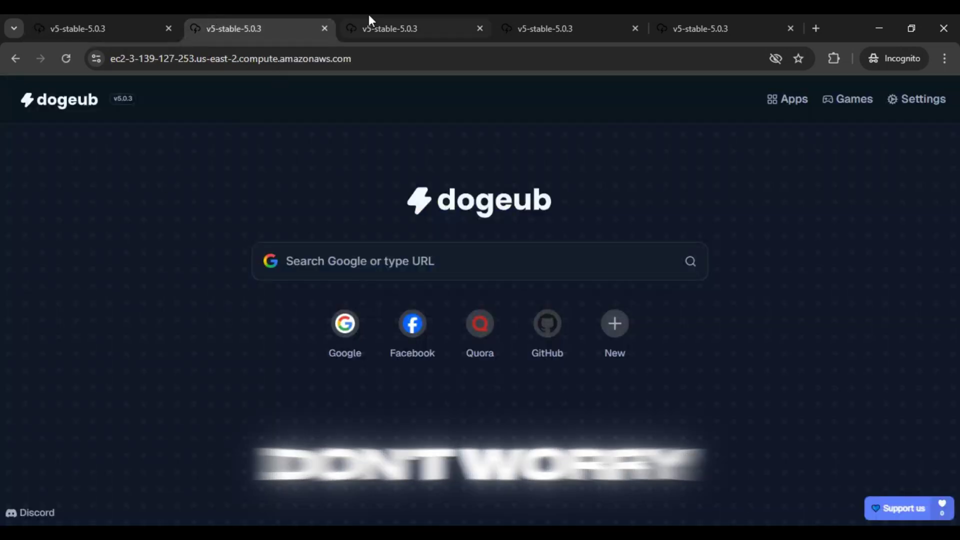
click(376, 28)
click(544, 28)
click(700, 28)
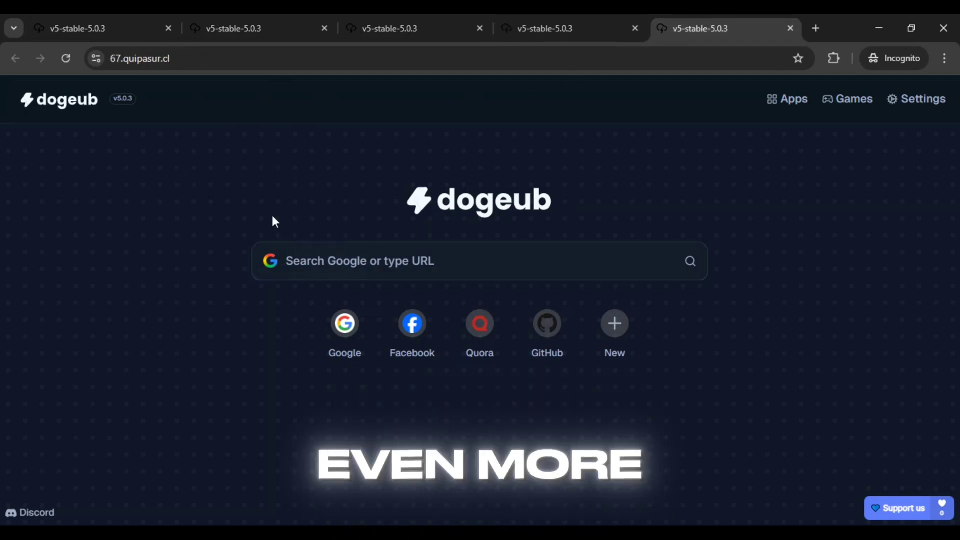
Revisit the GitHub tab, then pass through the ec2, vcsa and adsgf mirrors to 67.quipasur.cl.
click(109, 28)
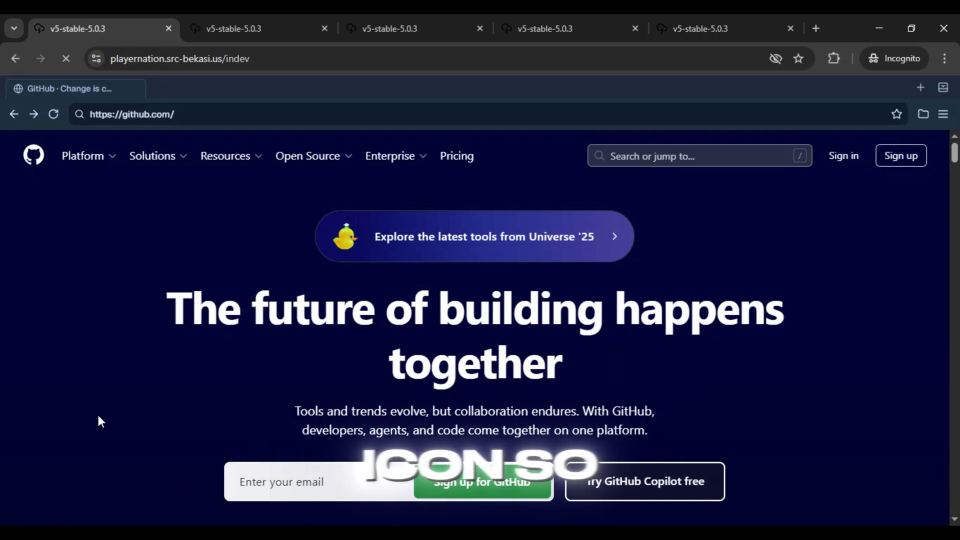
click(277, 28)
click(418, 28)
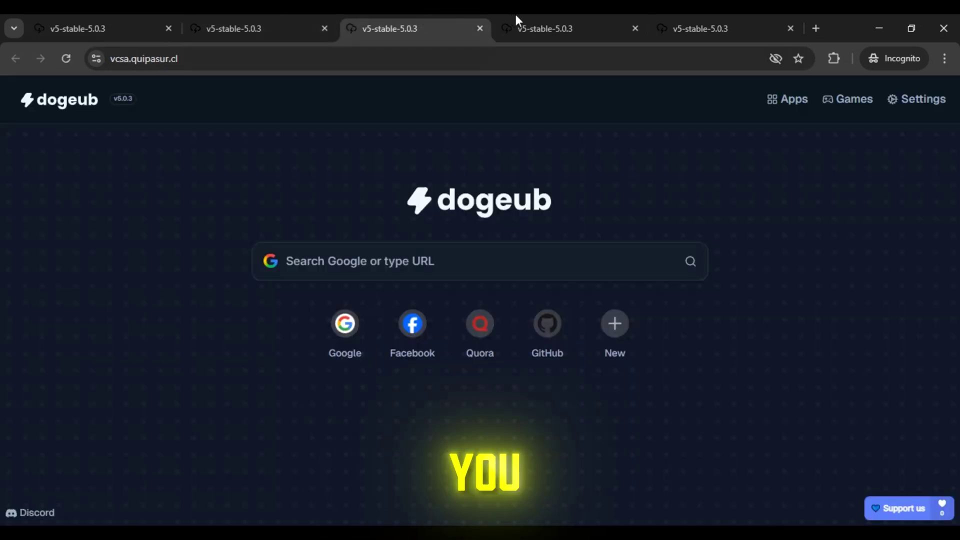
click(545, 28)
click(724, 28)
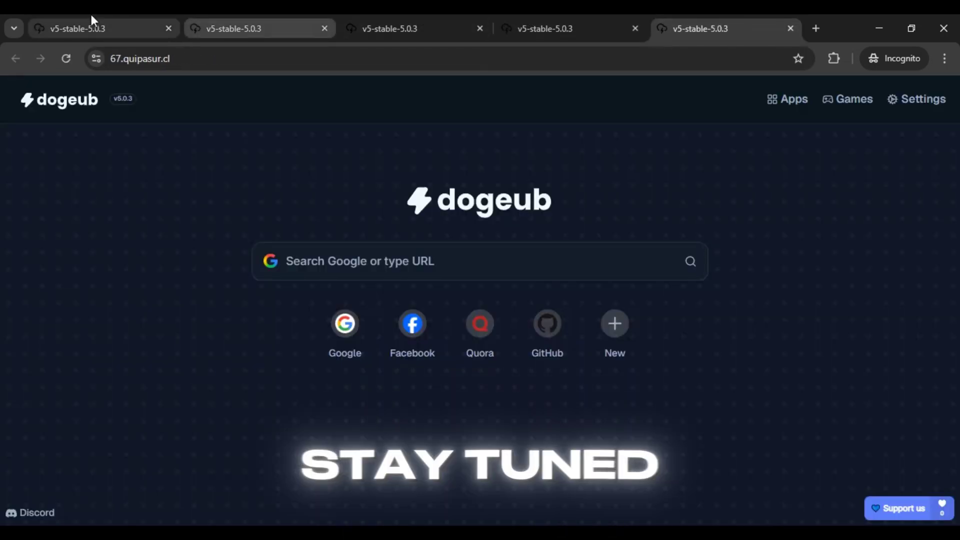